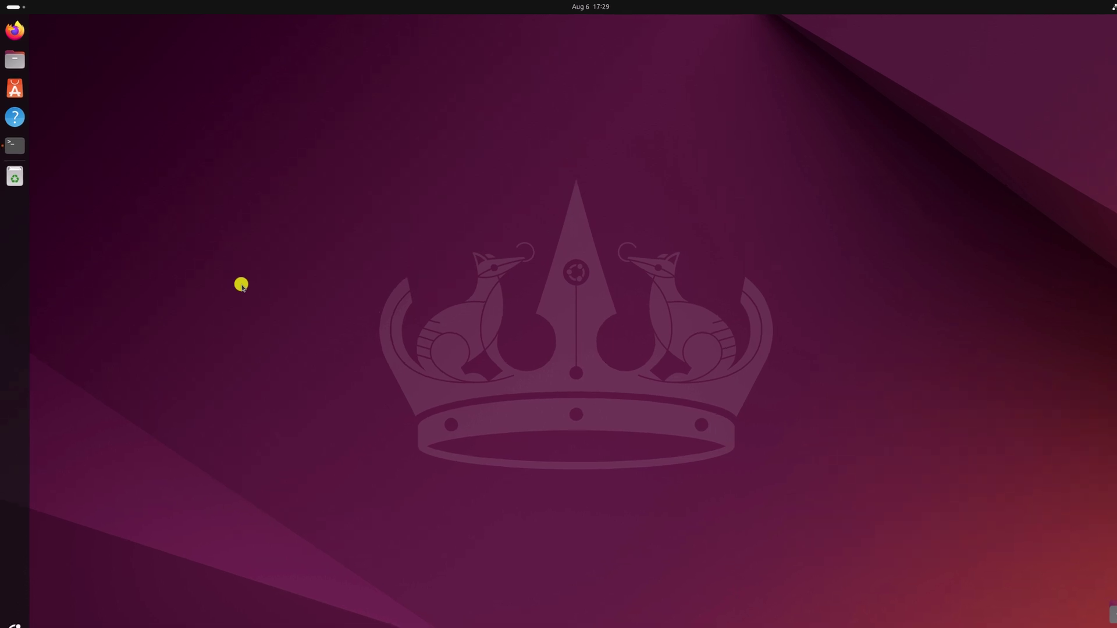
Step: Run 'sudo apt update' in a new terminal and enter the sudo password
key("ctrl+alt+t")
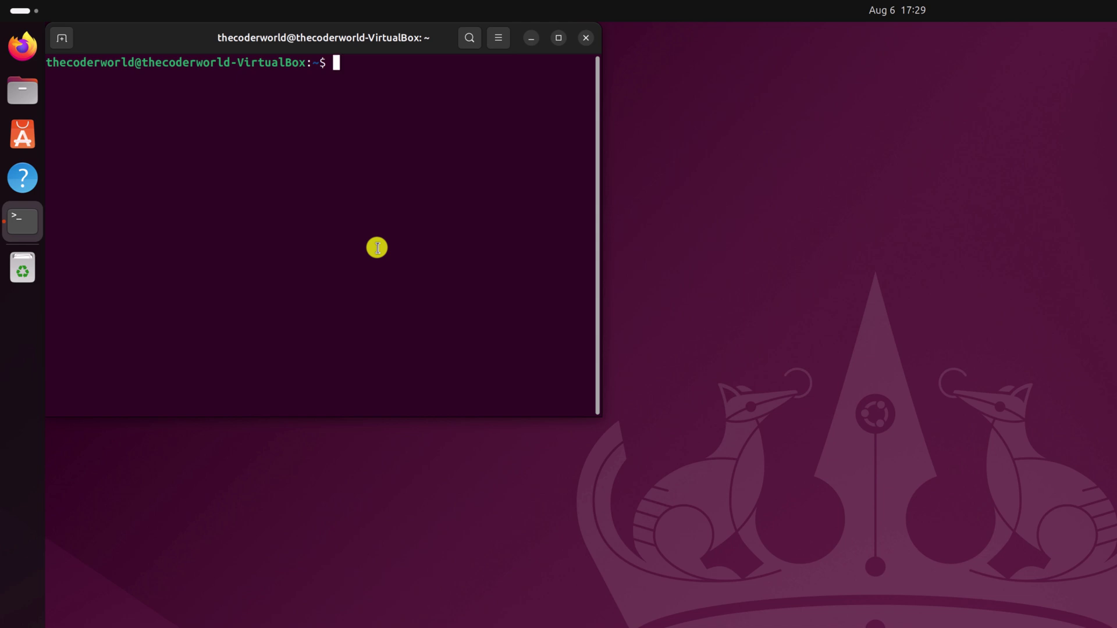
type("s")
type("udo apt upda")
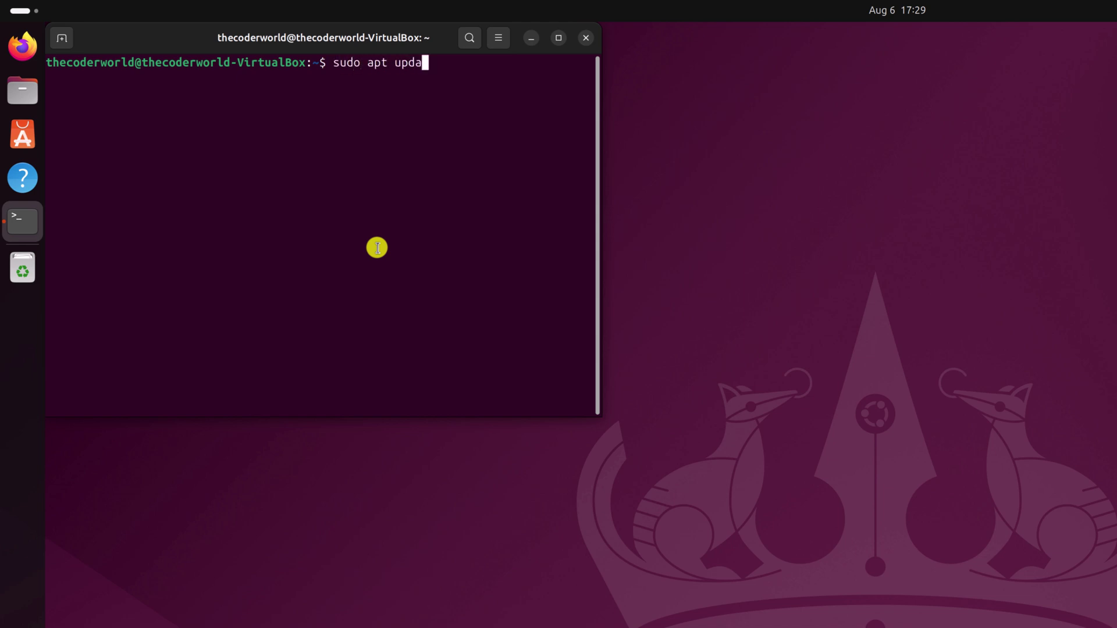
type("te")
key("Return")
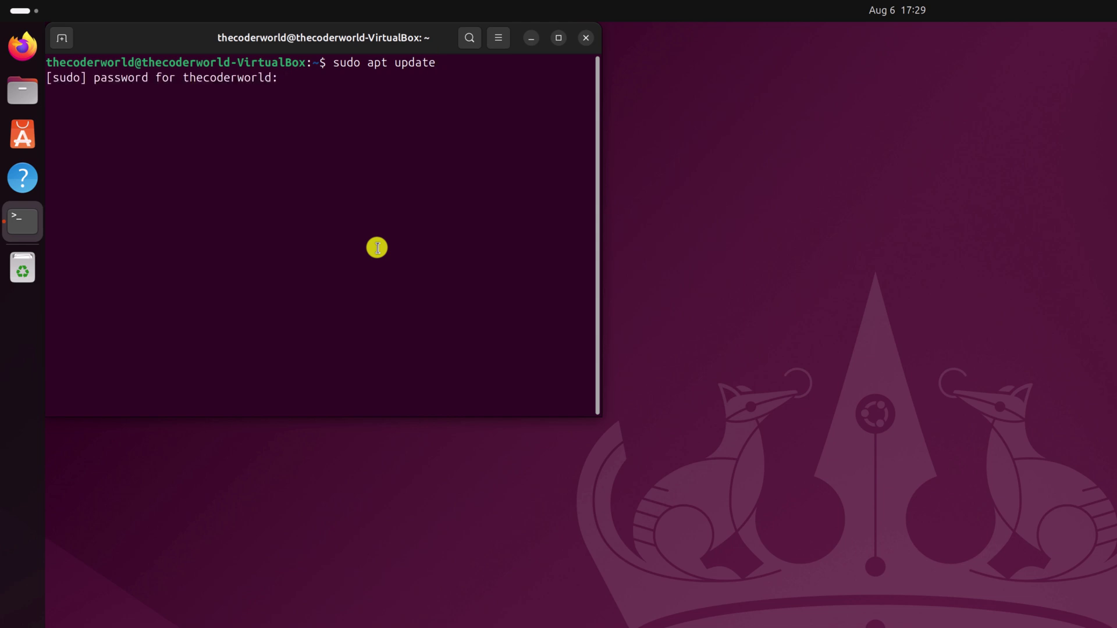
key("Return")
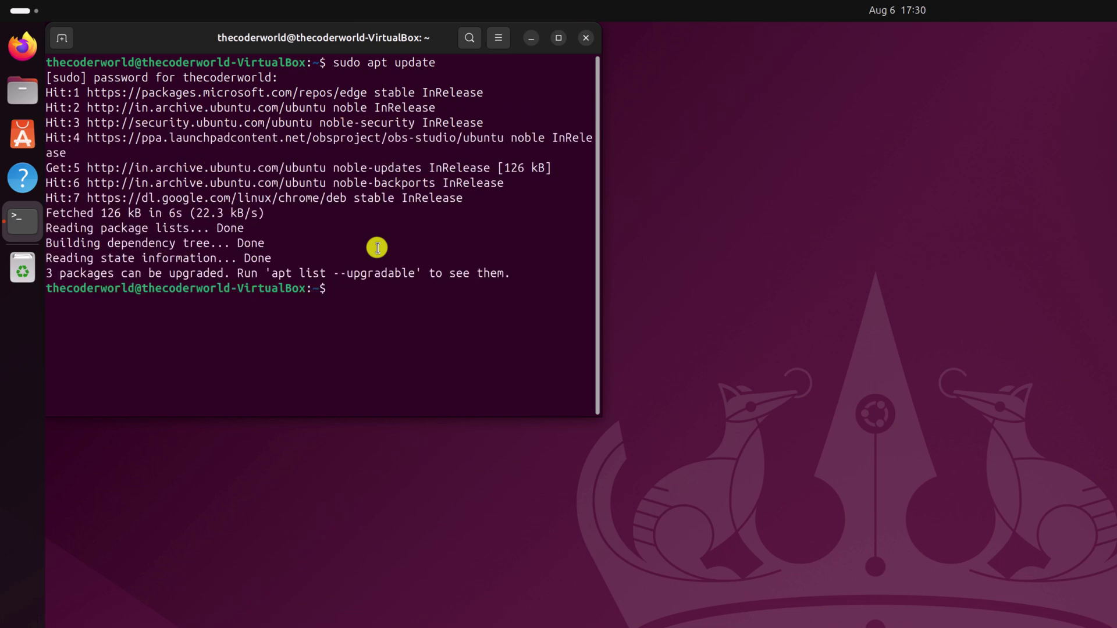
type("sudo")
type(" apt")
type(" install ")
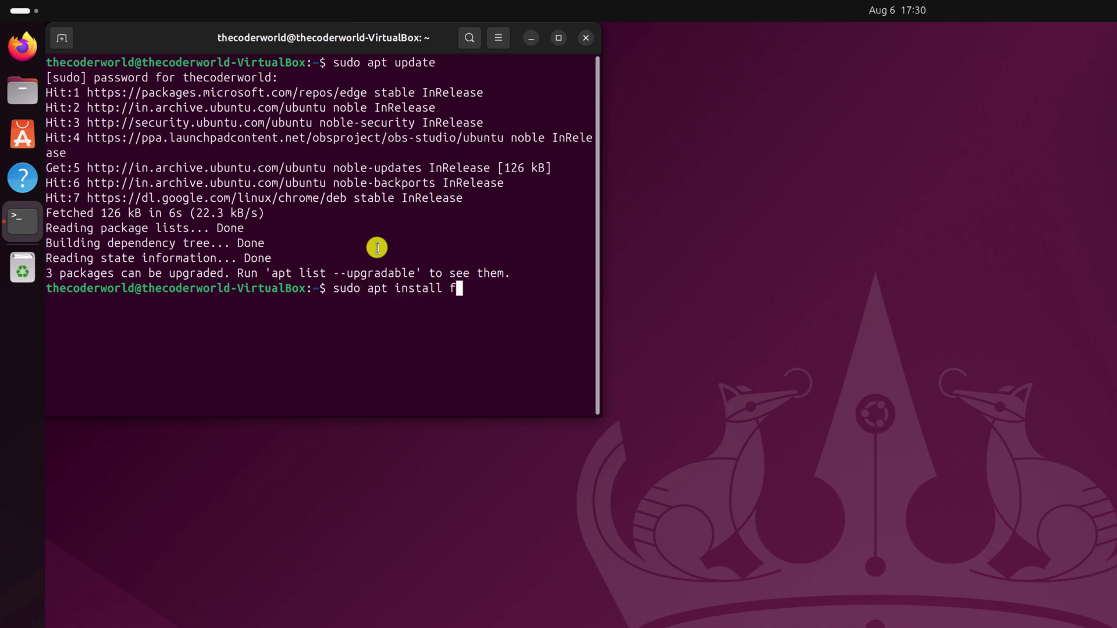
type("flameshot")
Step: Install flameshot with 'sudo apt install flameshot', confirm with y, then exit the terminal
key("Return")
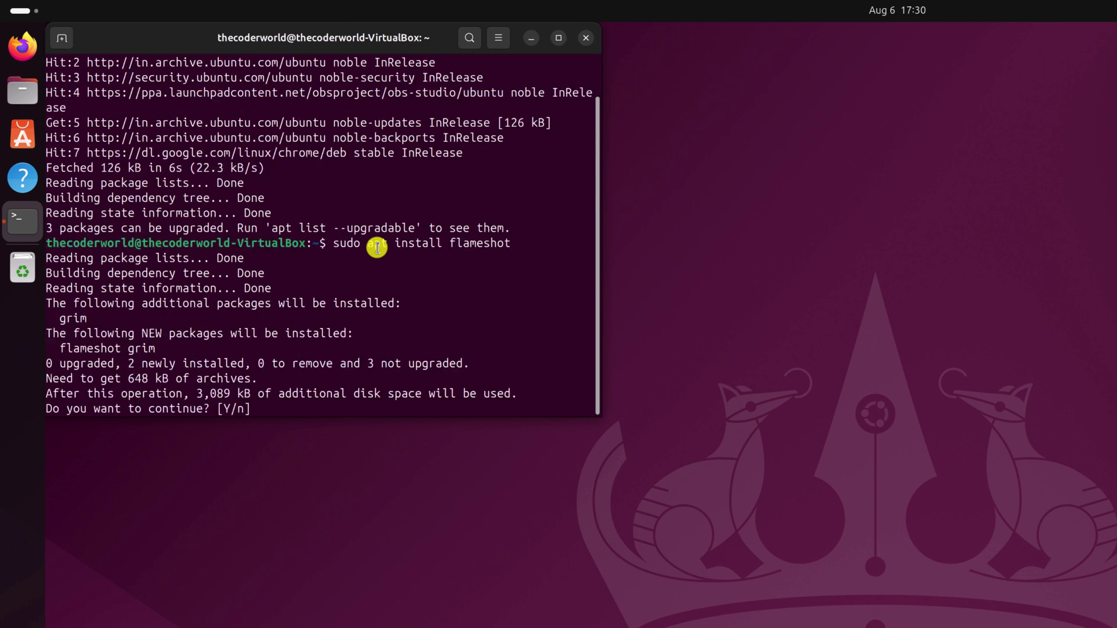
type("y")
key("Return")
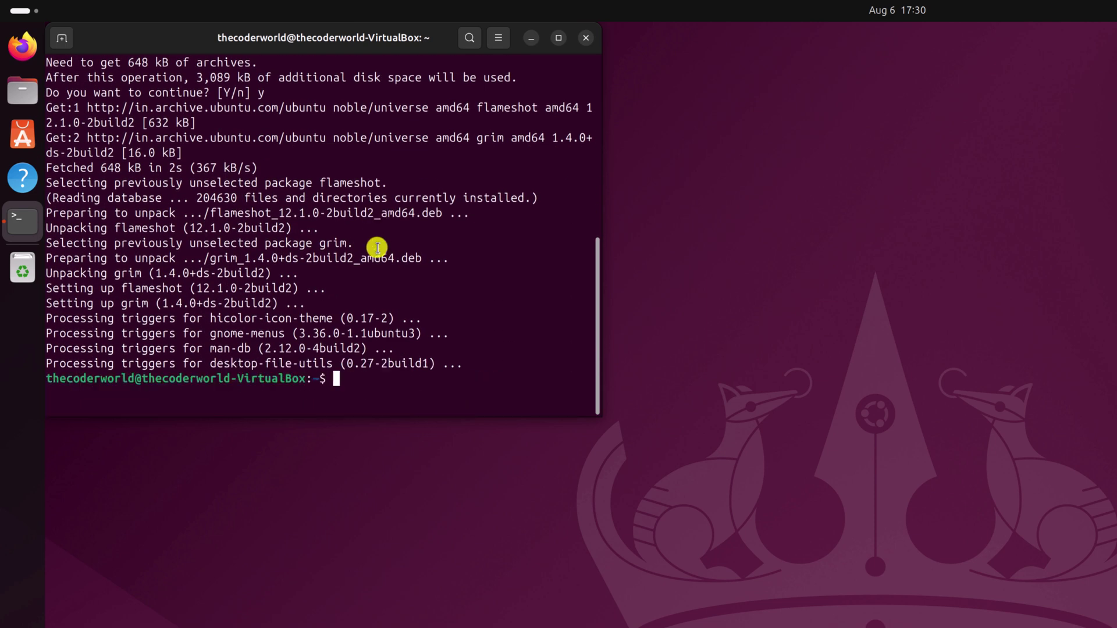
type("exit")
key("Return")
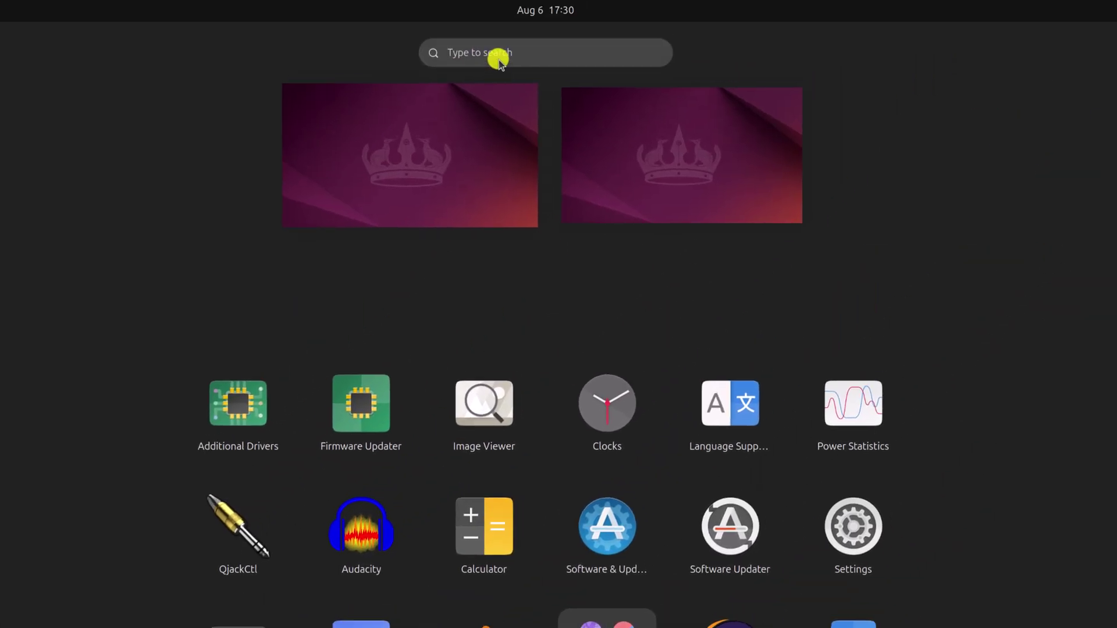
type("flameshott")
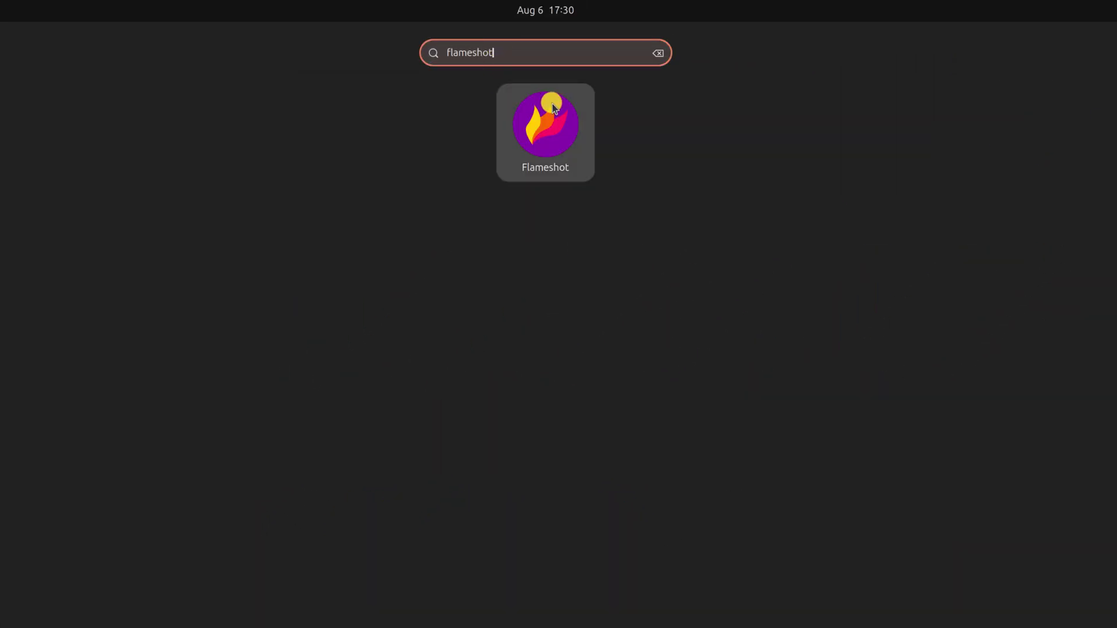
Step: Launch Flameshot from the 'flameshot' app grid search results
left_click(560, 129)
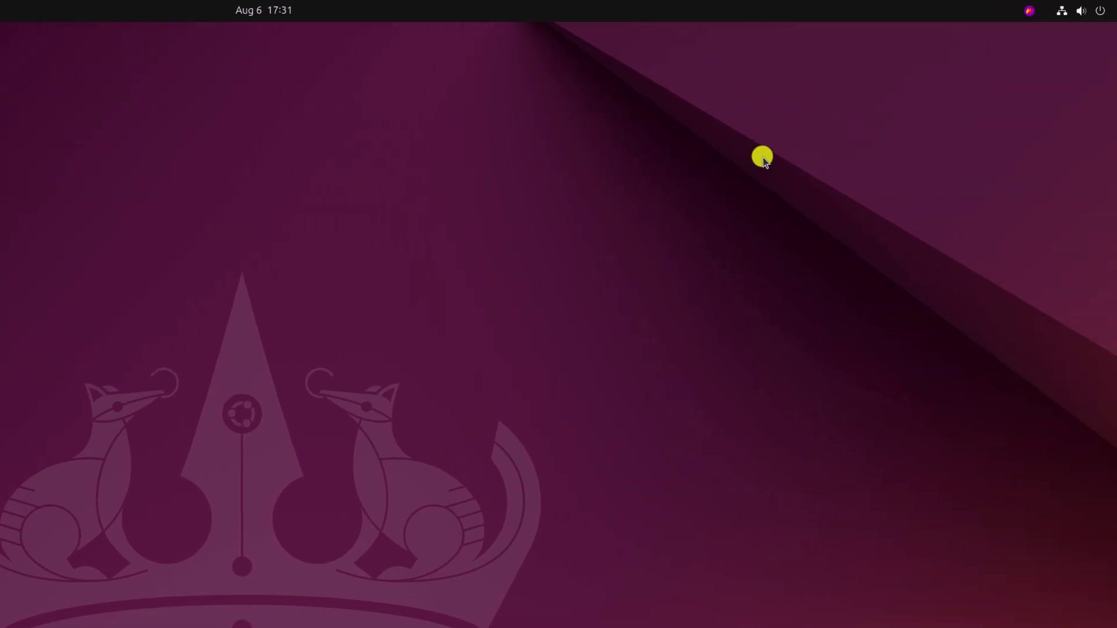
Step: Take a Flameshot screenshot of a dragged screen region via the tray icon
left_click(1030, 12)
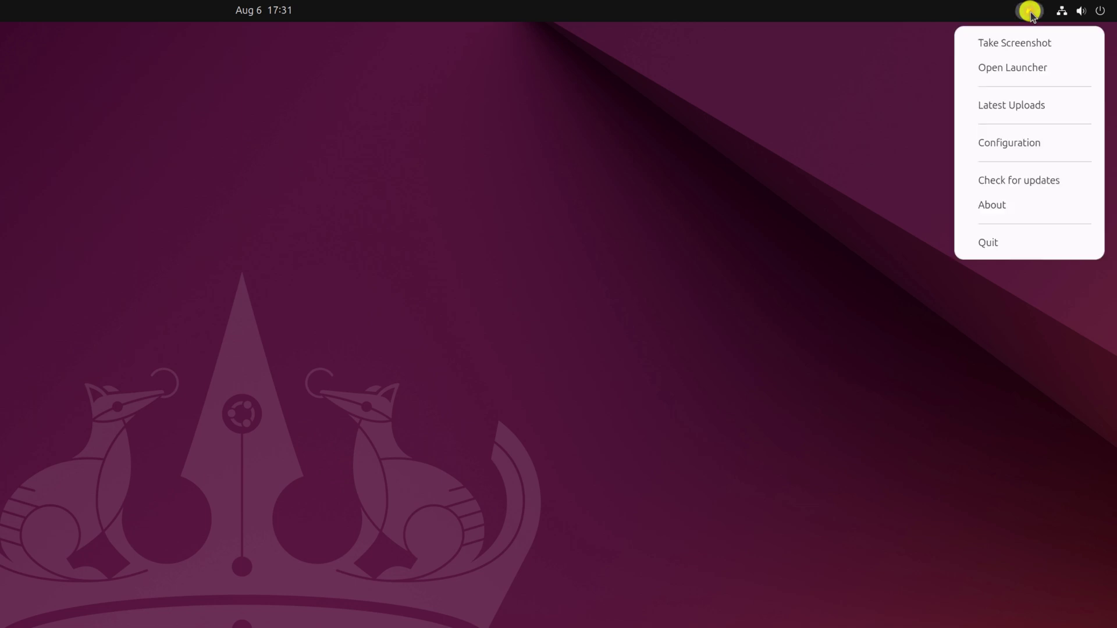
left_click(1028, 51)
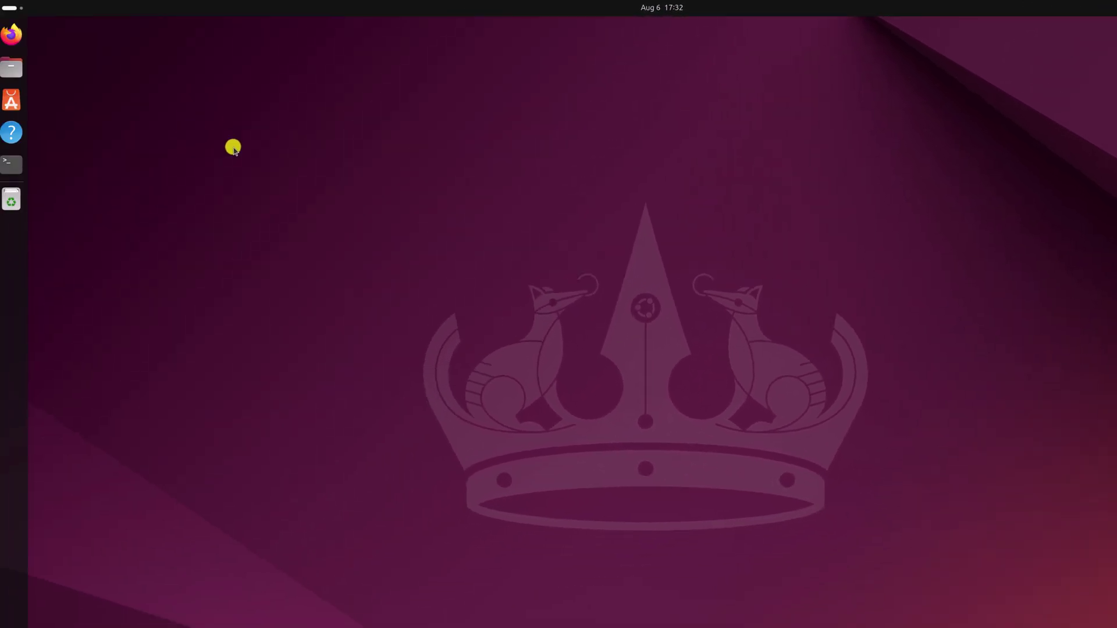
left_click_drag(204, 119, 778, 461)
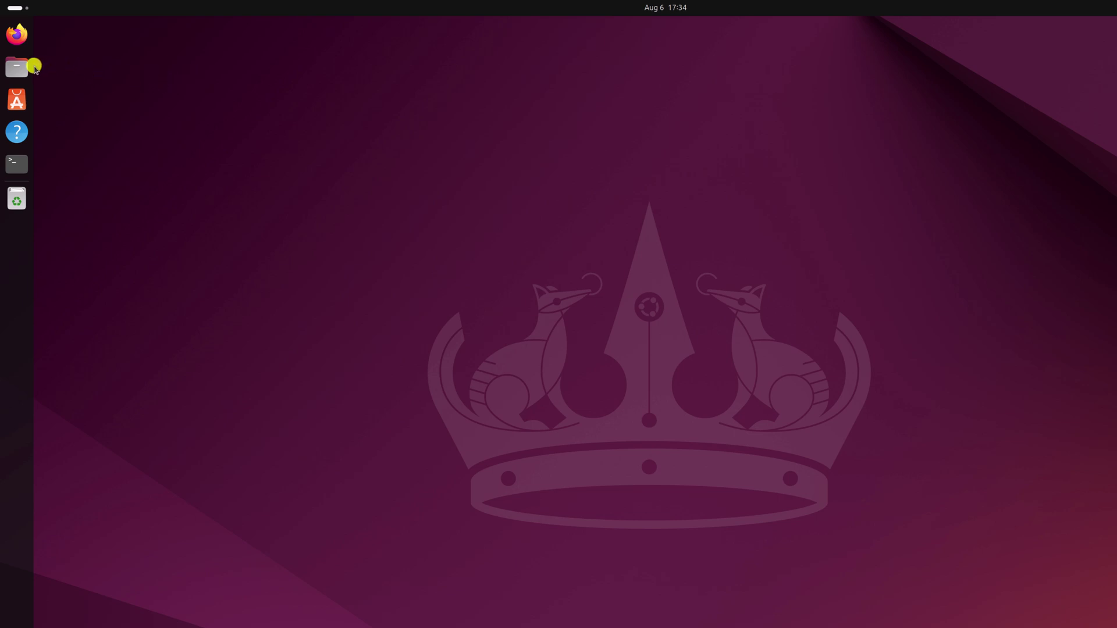
Step: Browse Files to Pictures > Screenshots to check the saved capture
left_click(17, 67)
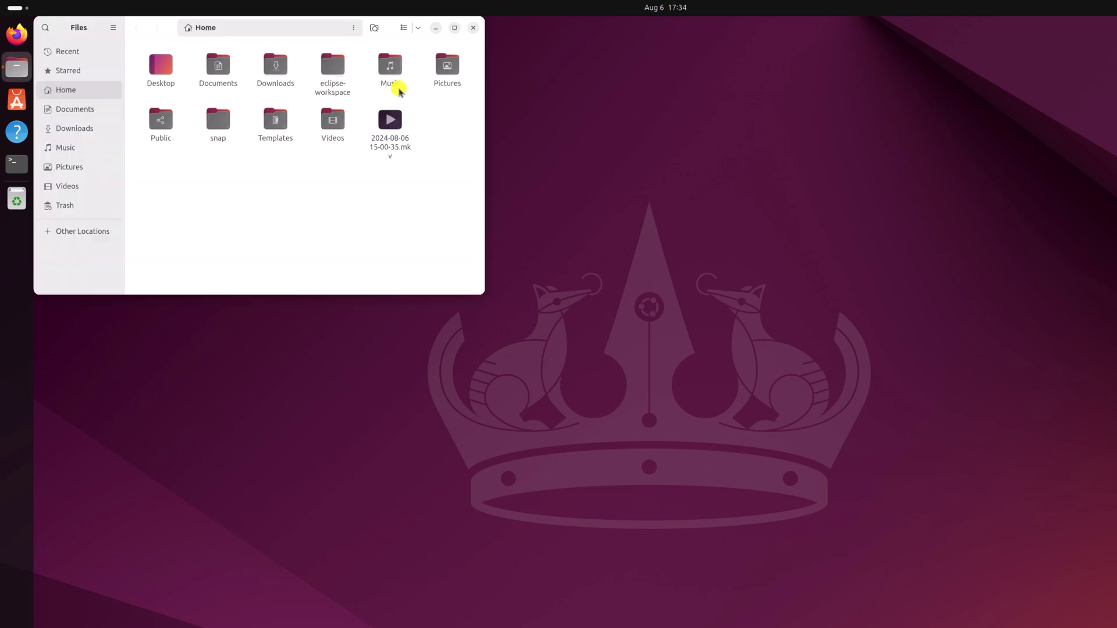
double_click(447, 71)
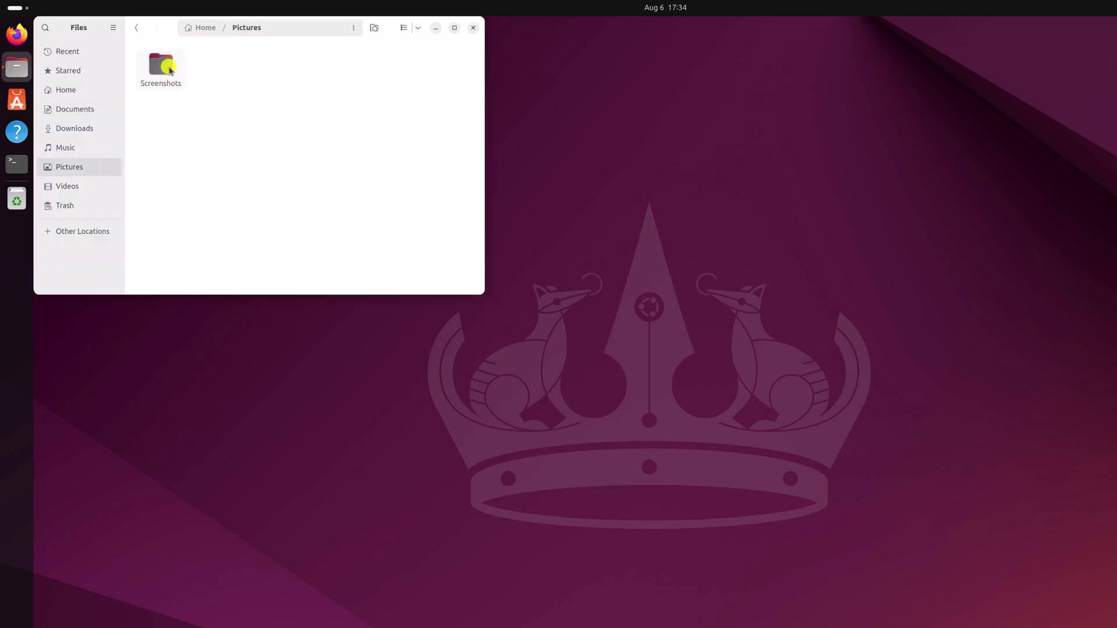
double_click(170, 70)
left_click(472, 28)
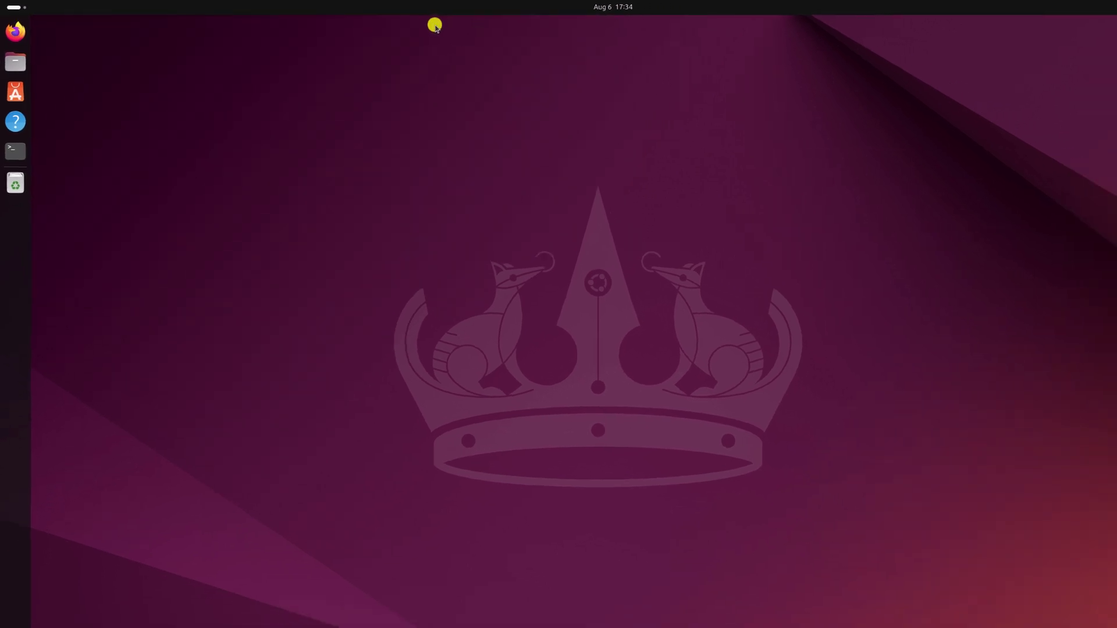